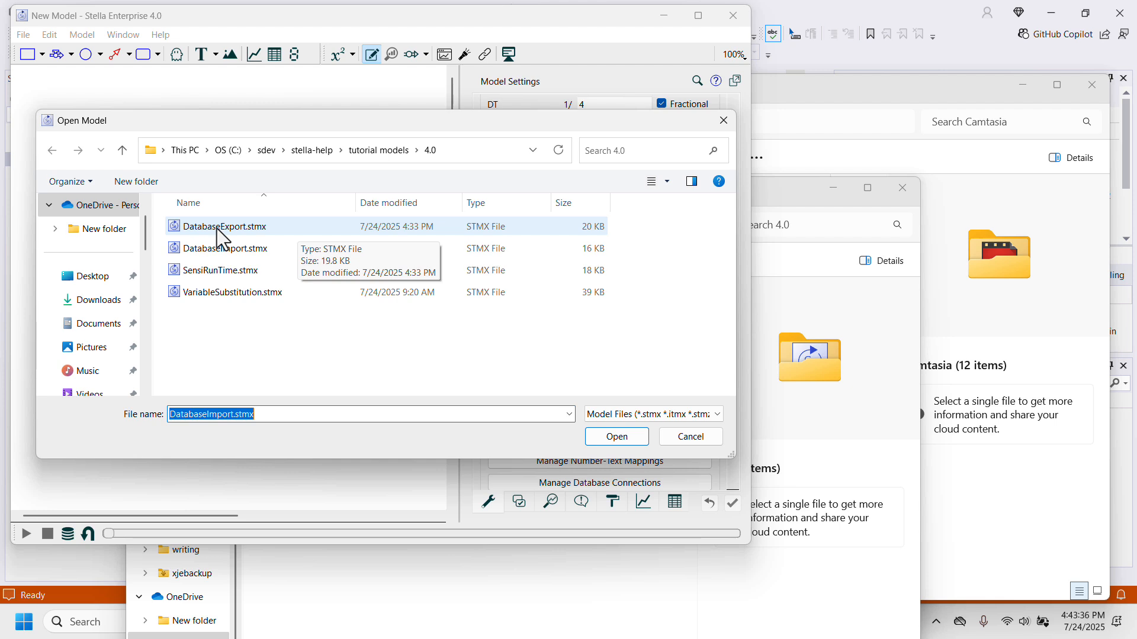
Open DatabaseExport.stmx, agree to set up its PostgreSQL connection, and enter the credentials' nickname, username and password.
double_click(217, 230)
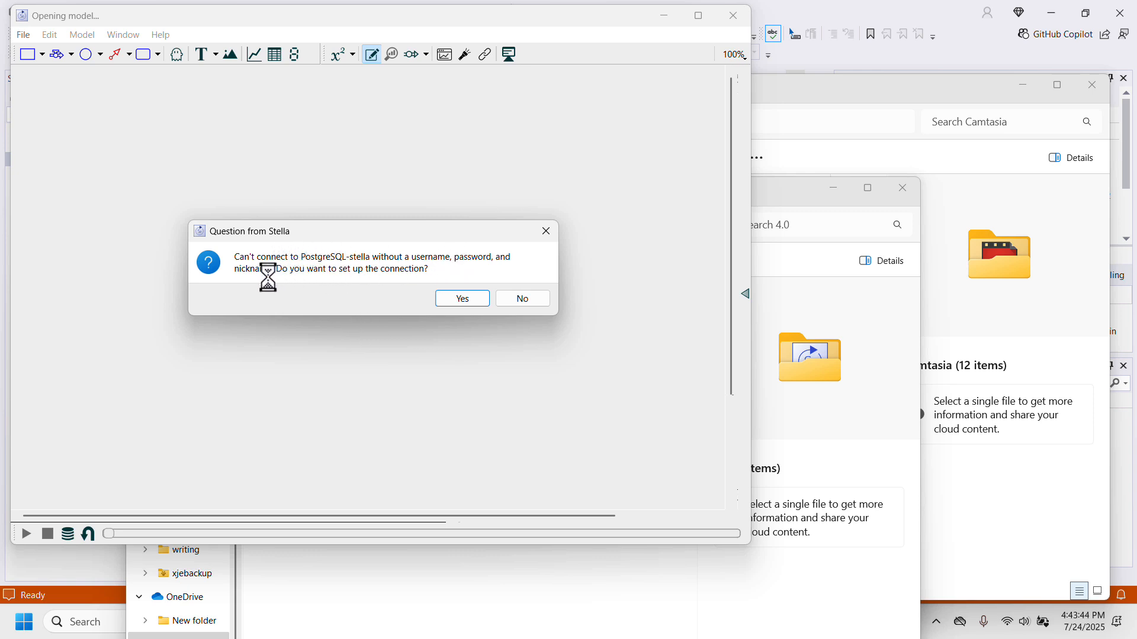
click(465, 299)
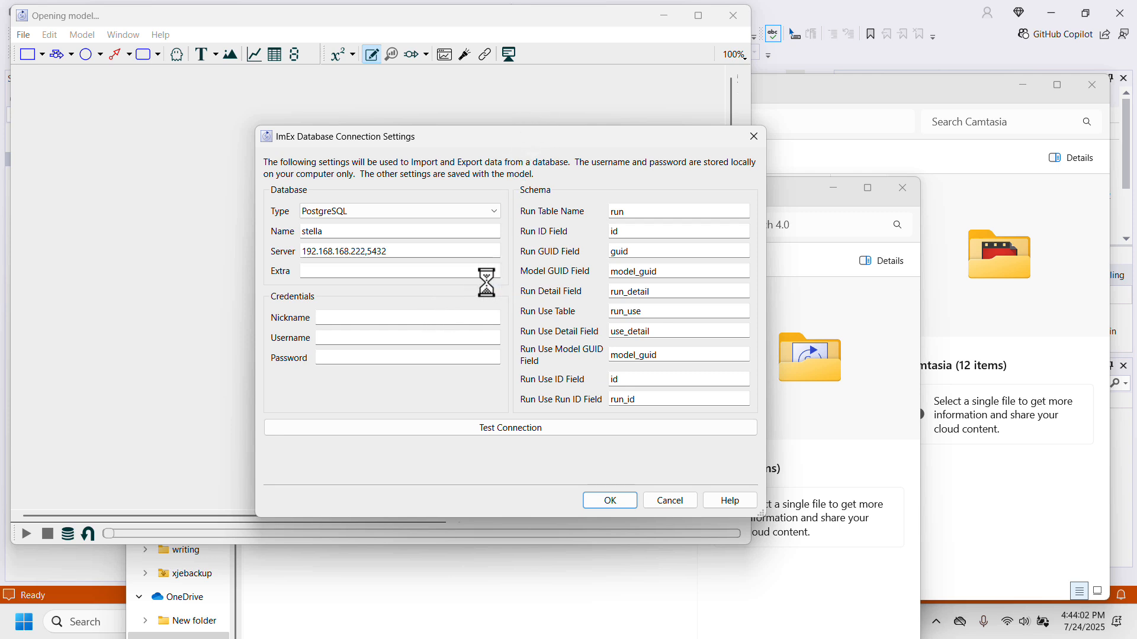
click(374, 318)
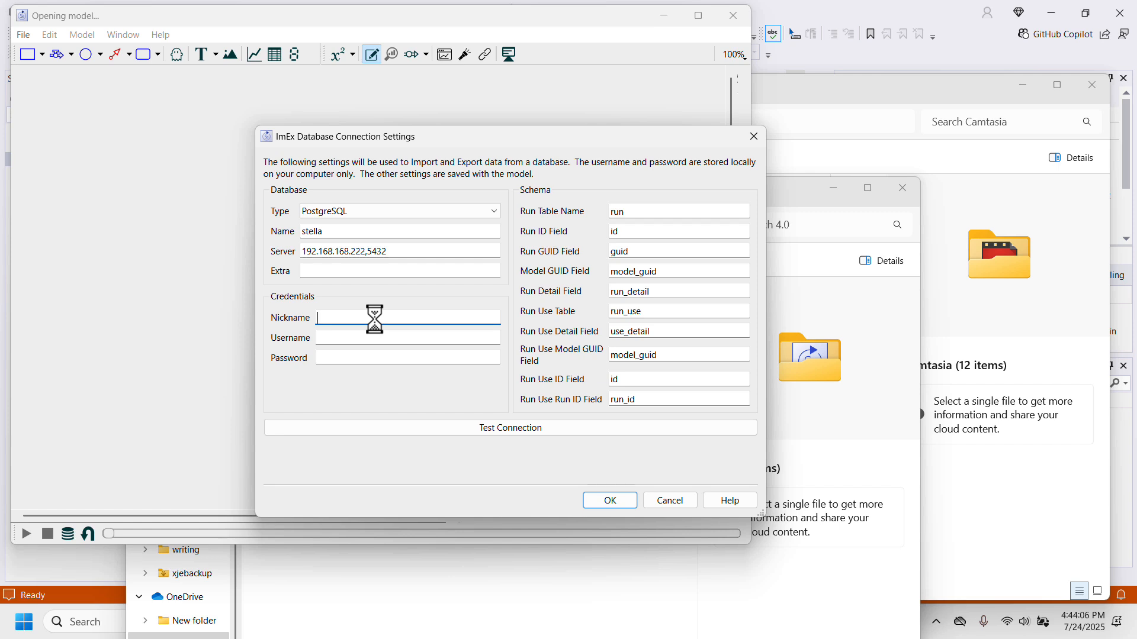
text(Bob Desktop)
key(Tab)
text(sam)
key(Tab)
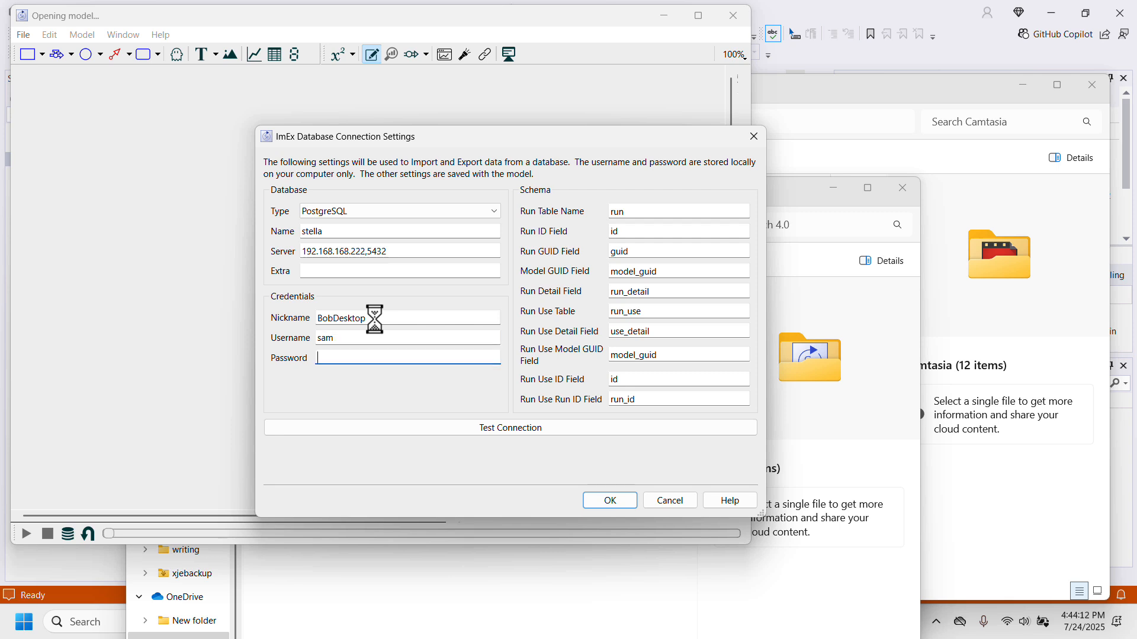
text(•••••••)
Test the database connection and accept the connection settings.
click(450, 427)
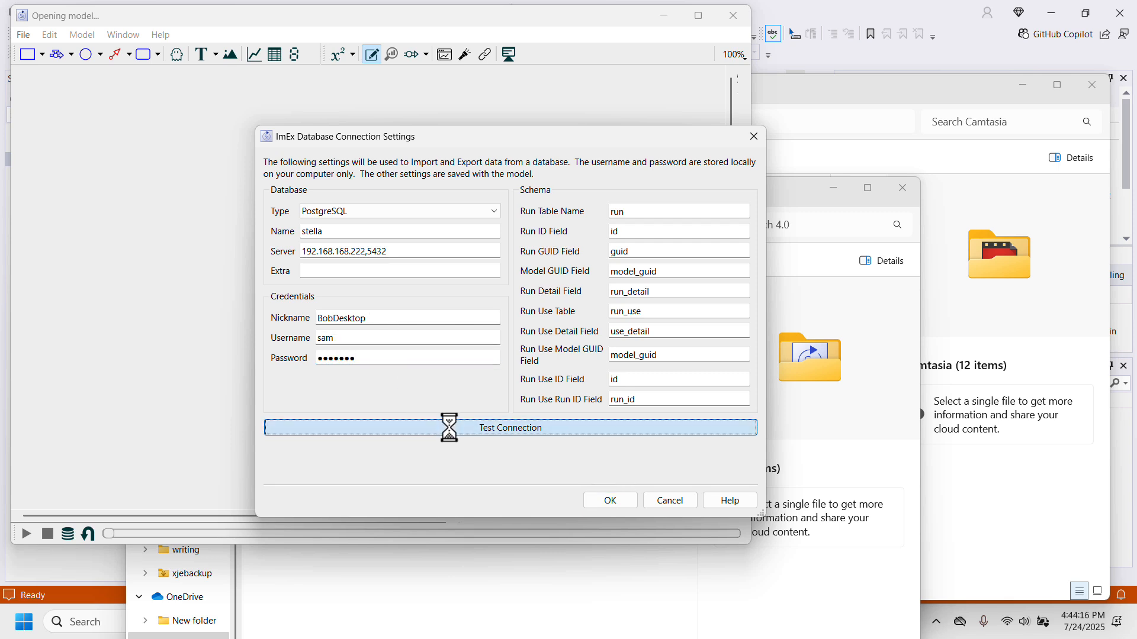
click(540, 337)
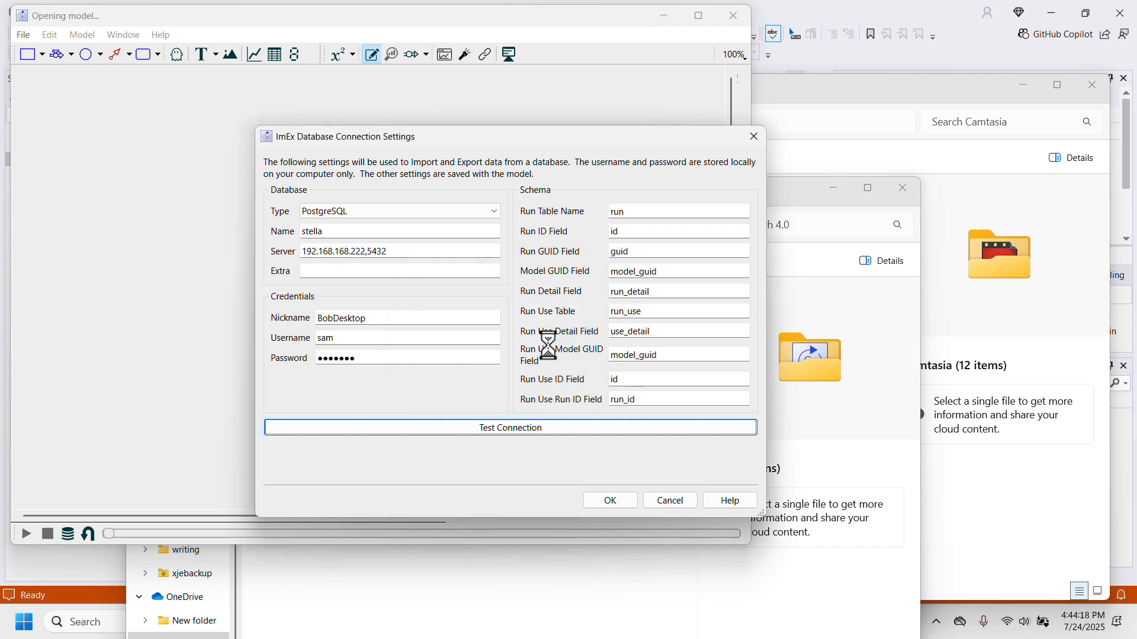
click(615, 500)
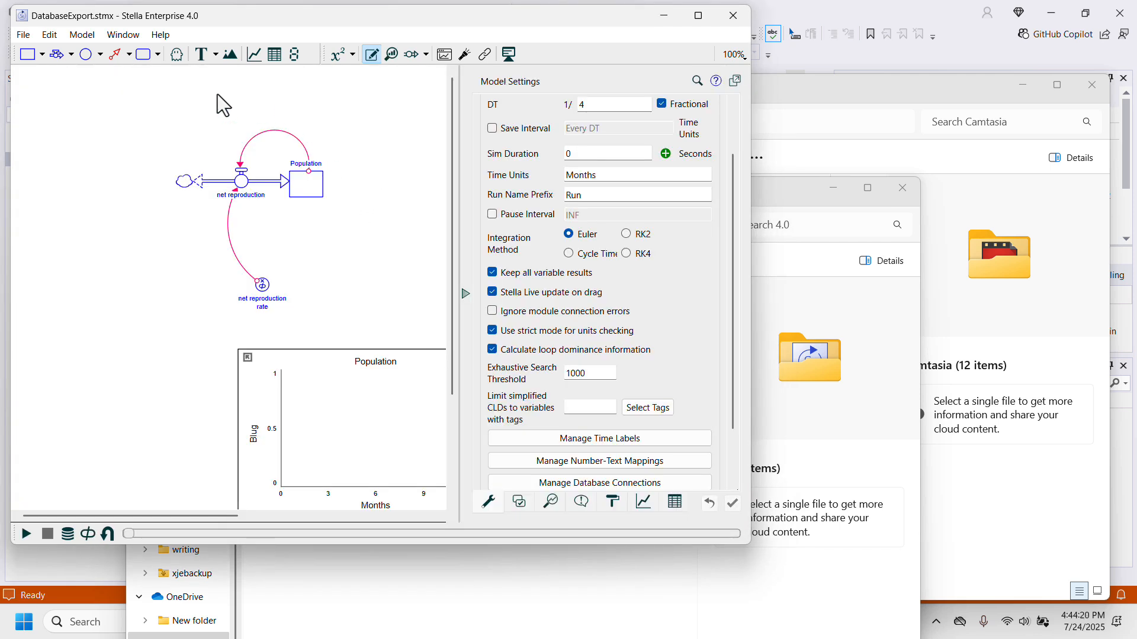
Review the model's two database export links, for Parameter Values and for All Model Variables.
click(83, 35)
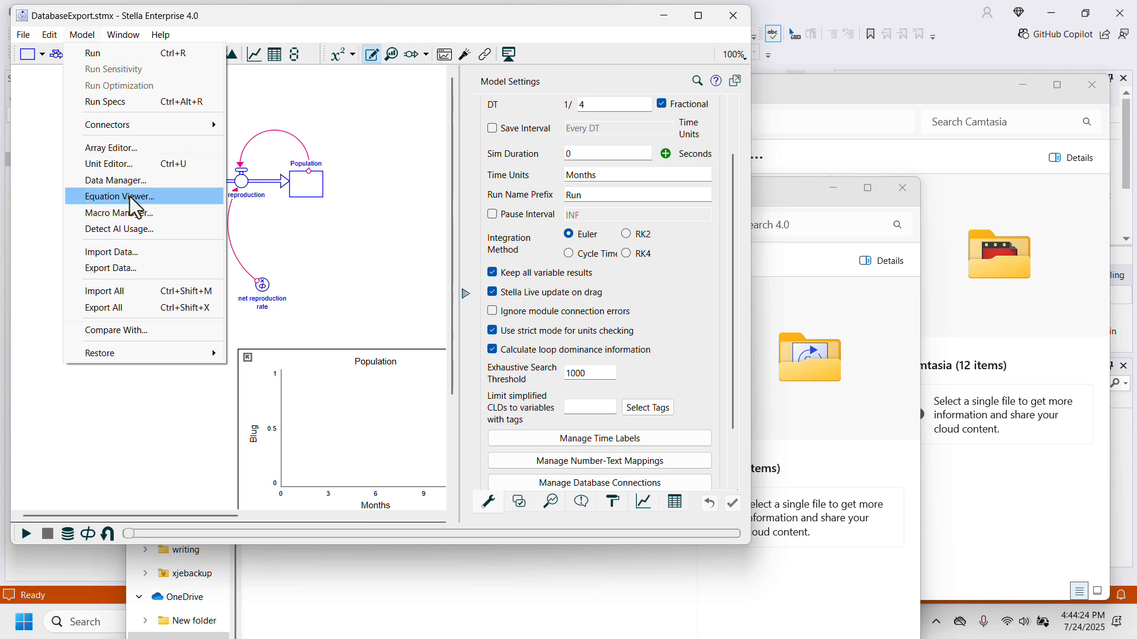
click(128, 268)
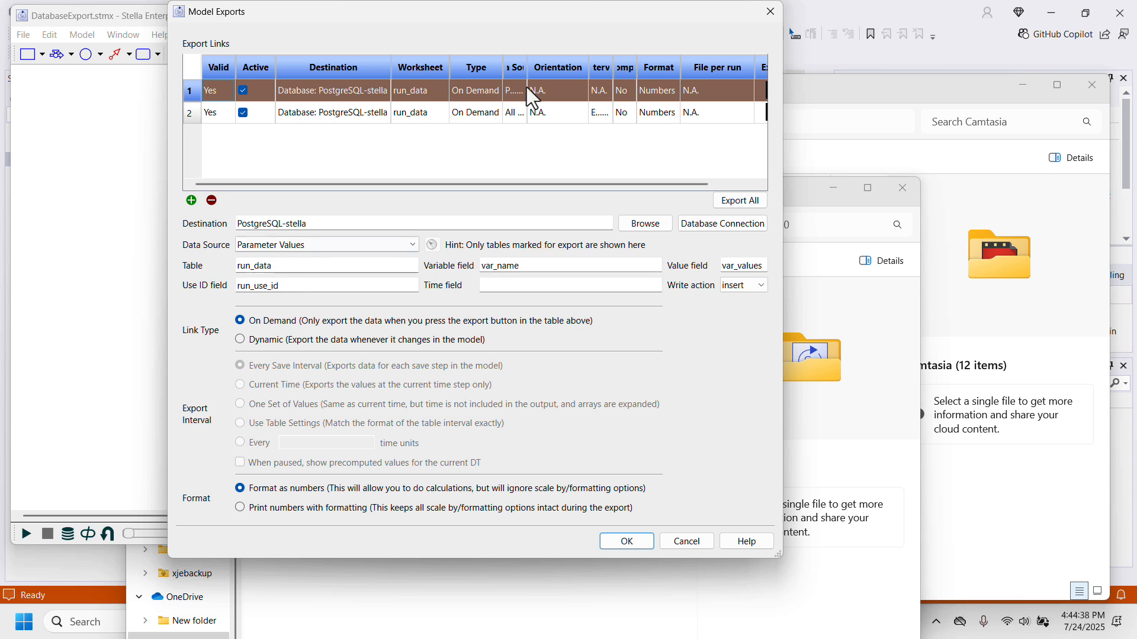
click(482, 115)
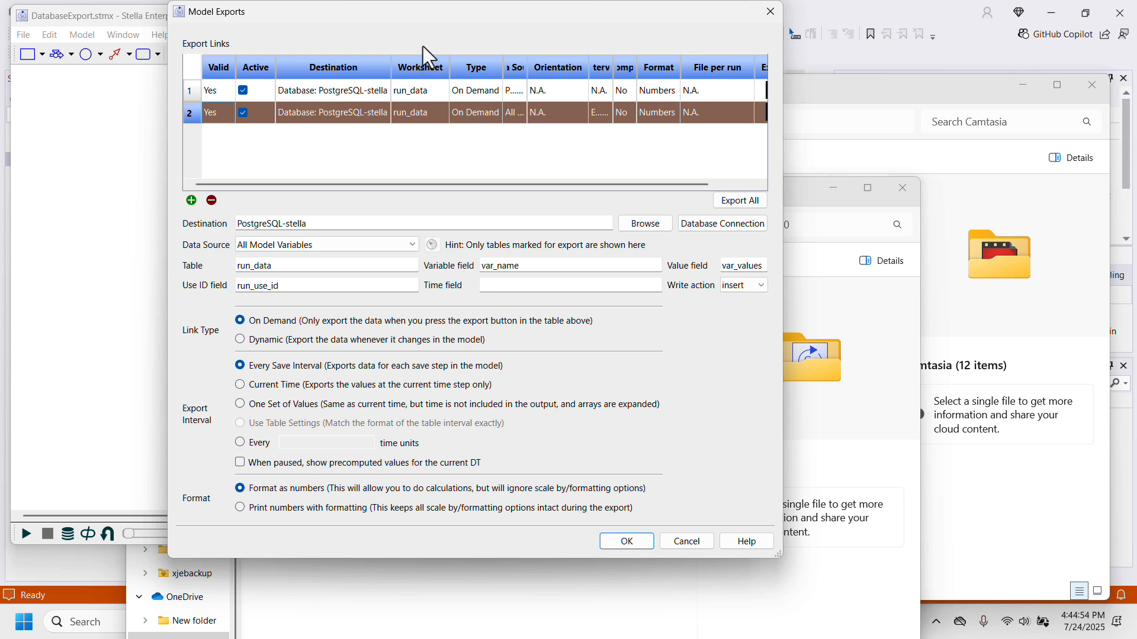
drag(455, 12, 485, 38)
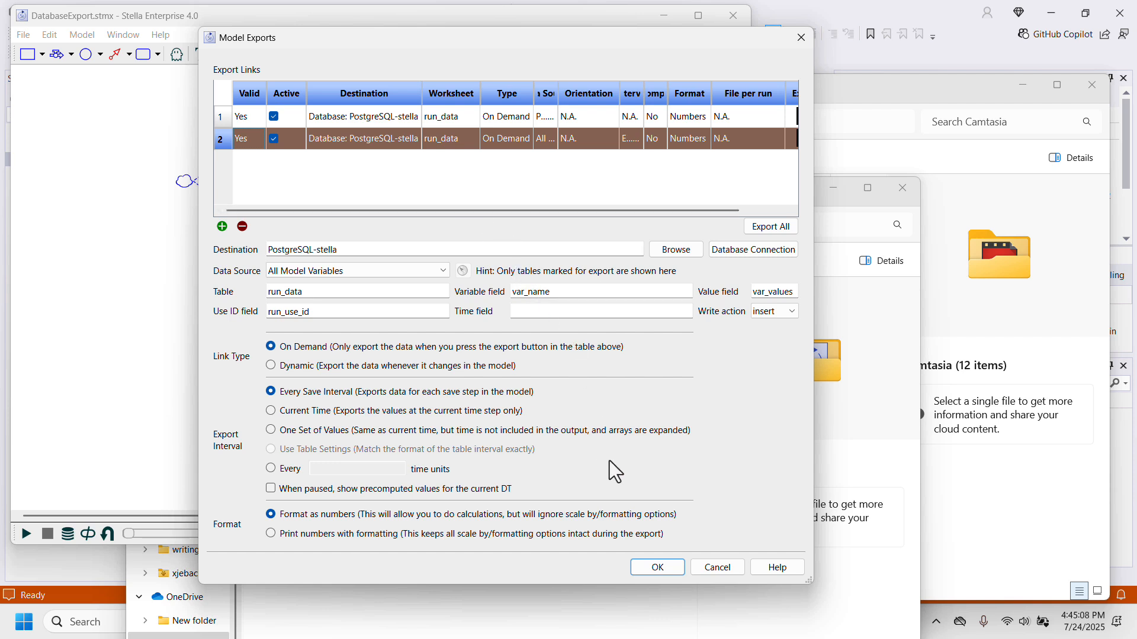
click(658, 567)
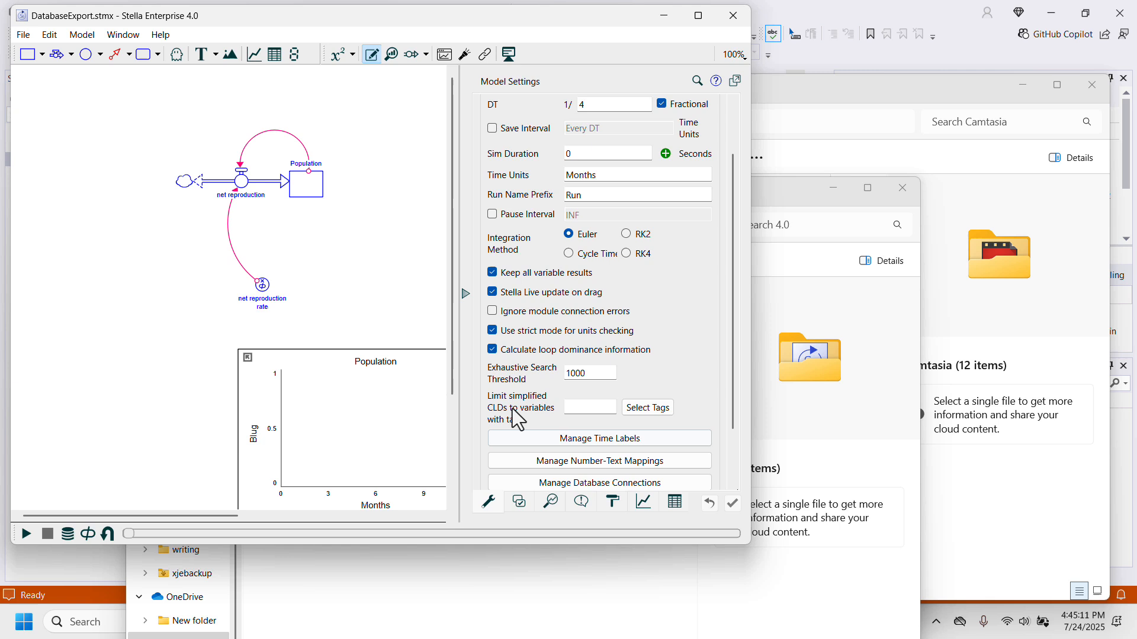
Go to the model's interface, check the options of the external-database run list, and present the interface windowed.
click(510, 54)
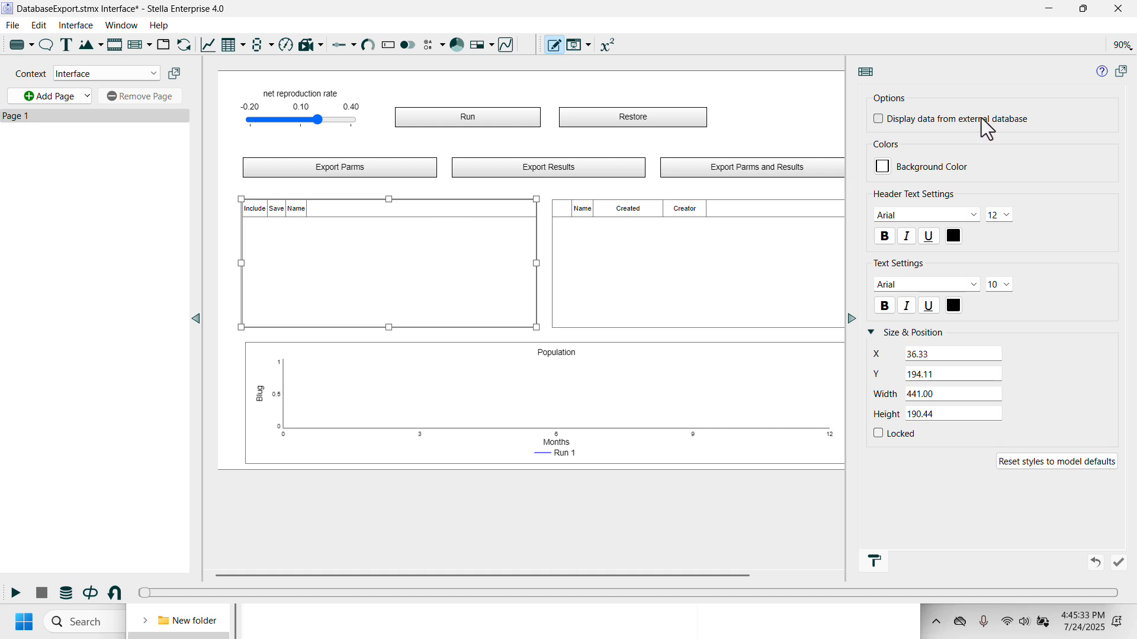
click(655, 300)
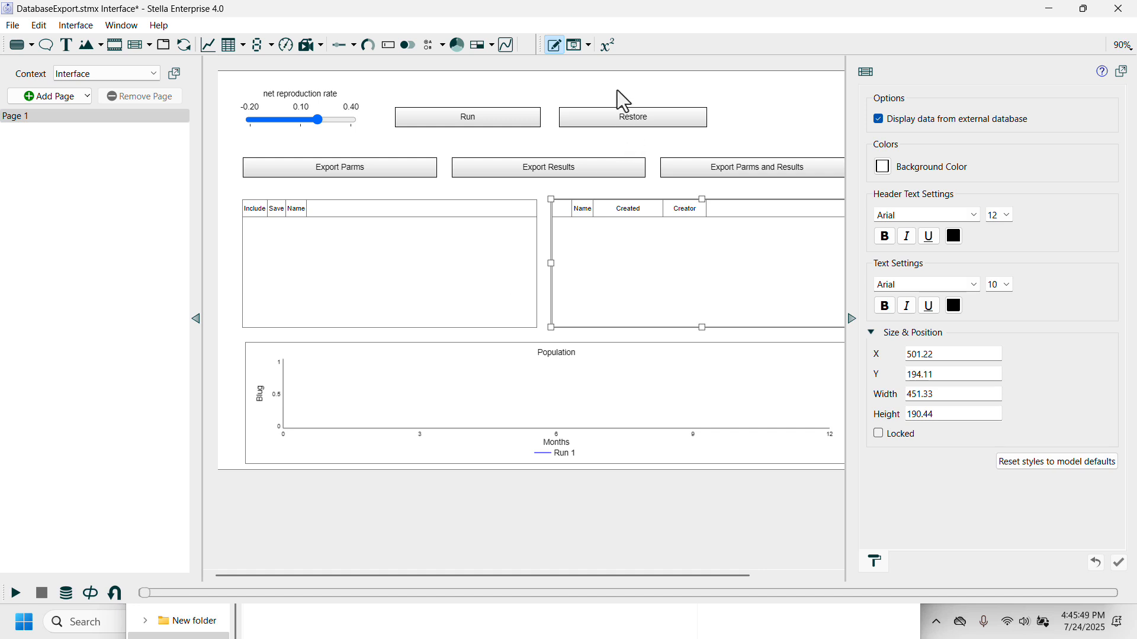
click(589, 46)
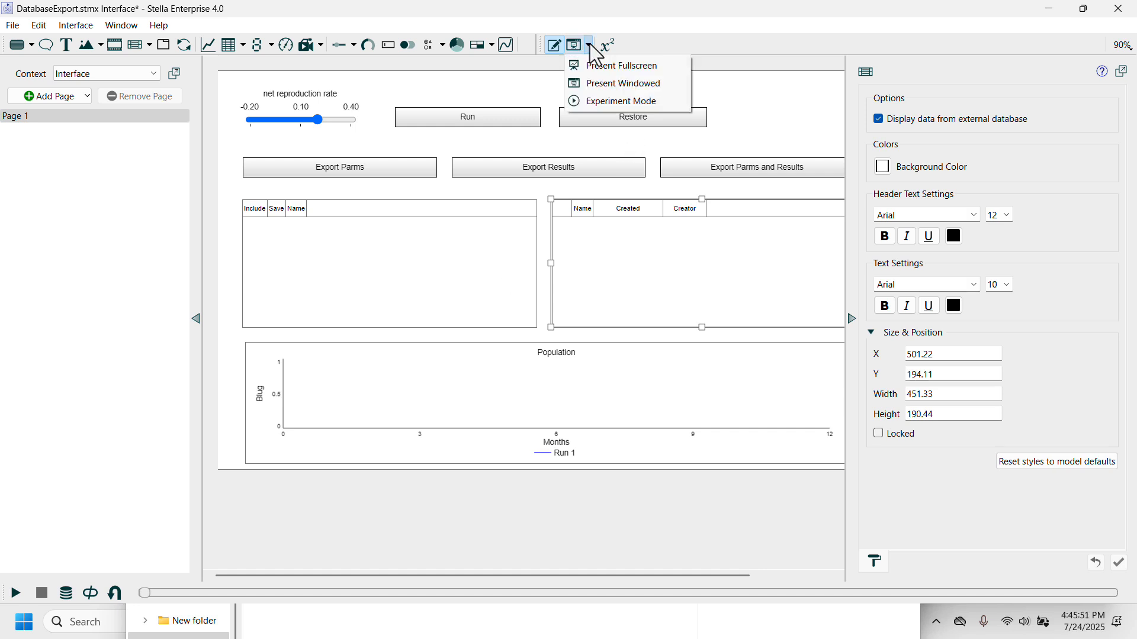
click(595, 83)
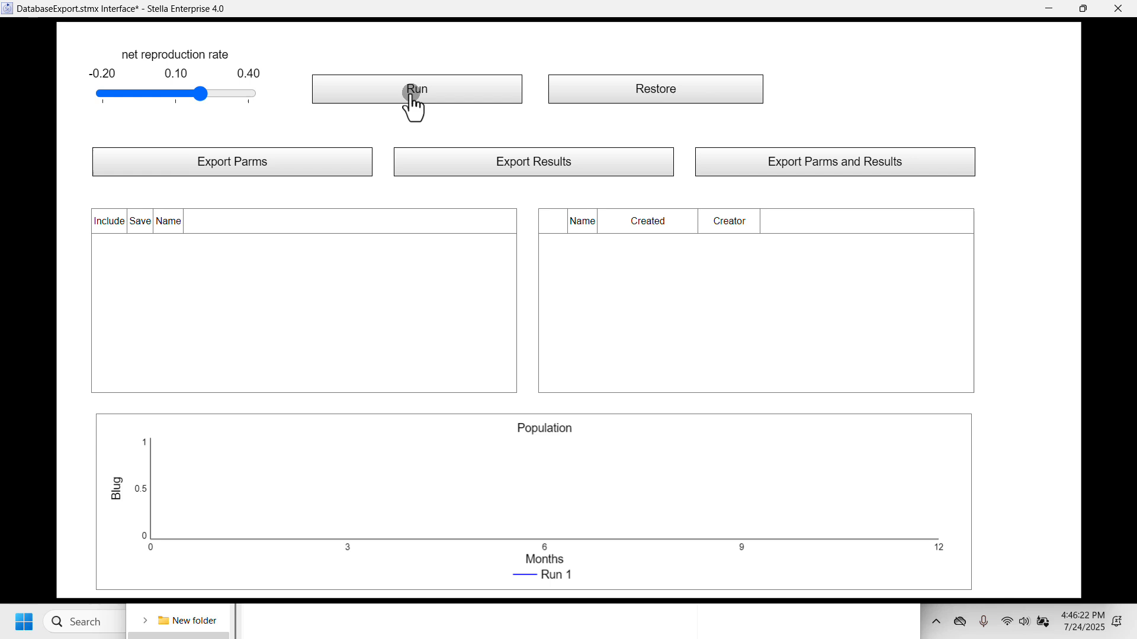
Run the model, rename the run Base, and export only its parameters to the database.
click(412, 95)
click(204, 253)
drag(203, 254, 166, 253)
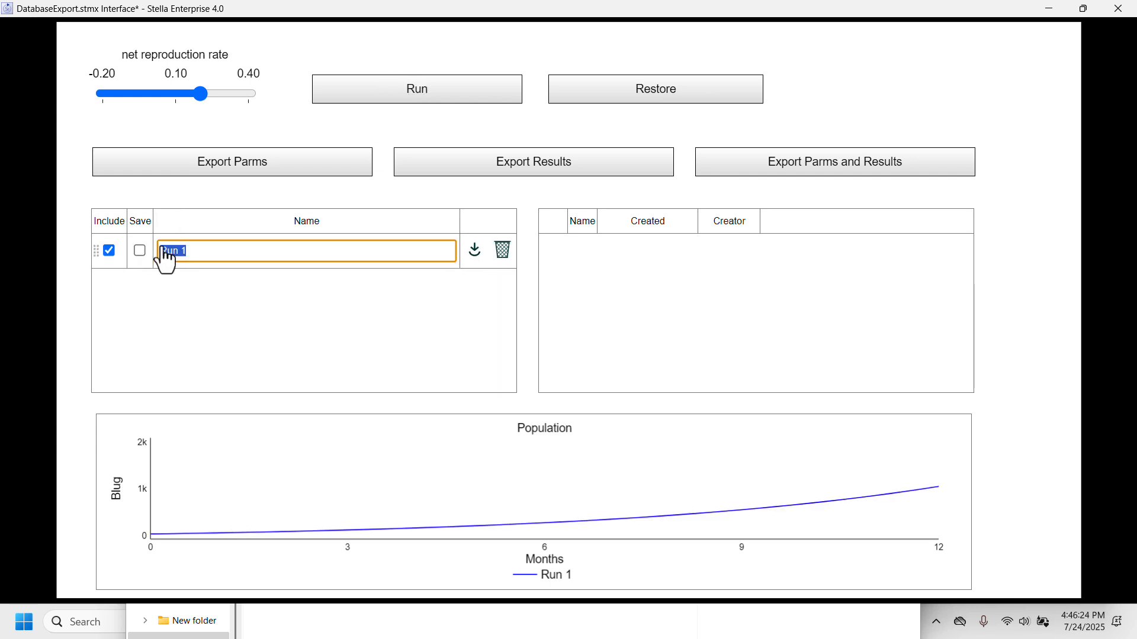
text(Base)
click(276, 165)
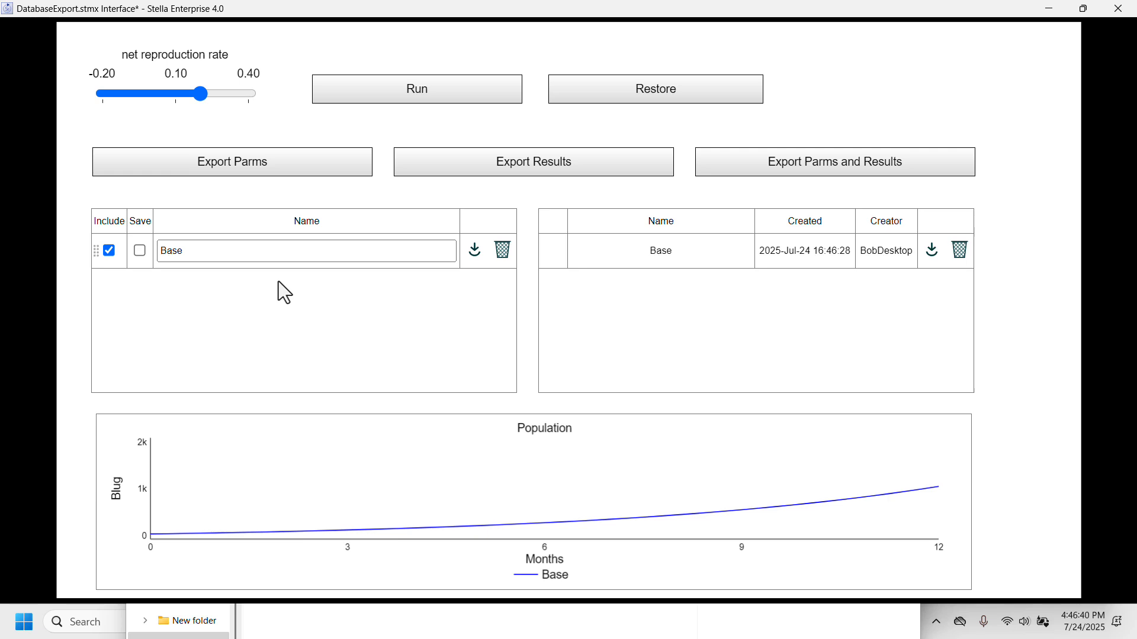
Run the model with the net reproduction rate at 0.40 and export its parameters and results under the name Big Growth.
mouse_move(201, 101)
drag(200, 99, 284, 109)
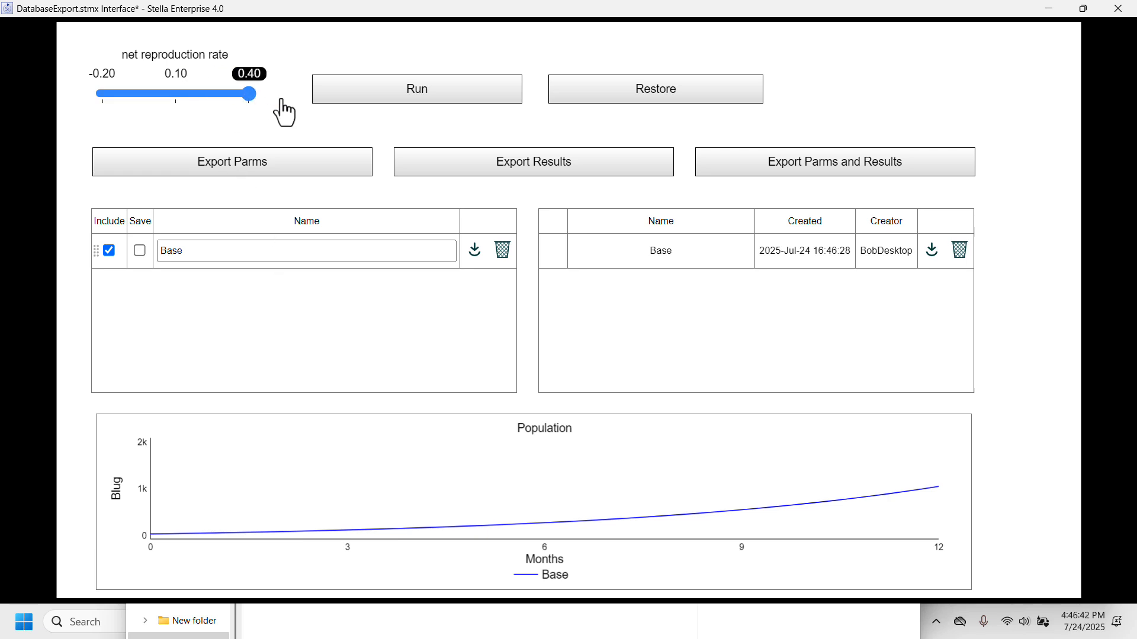
click(441, 97)
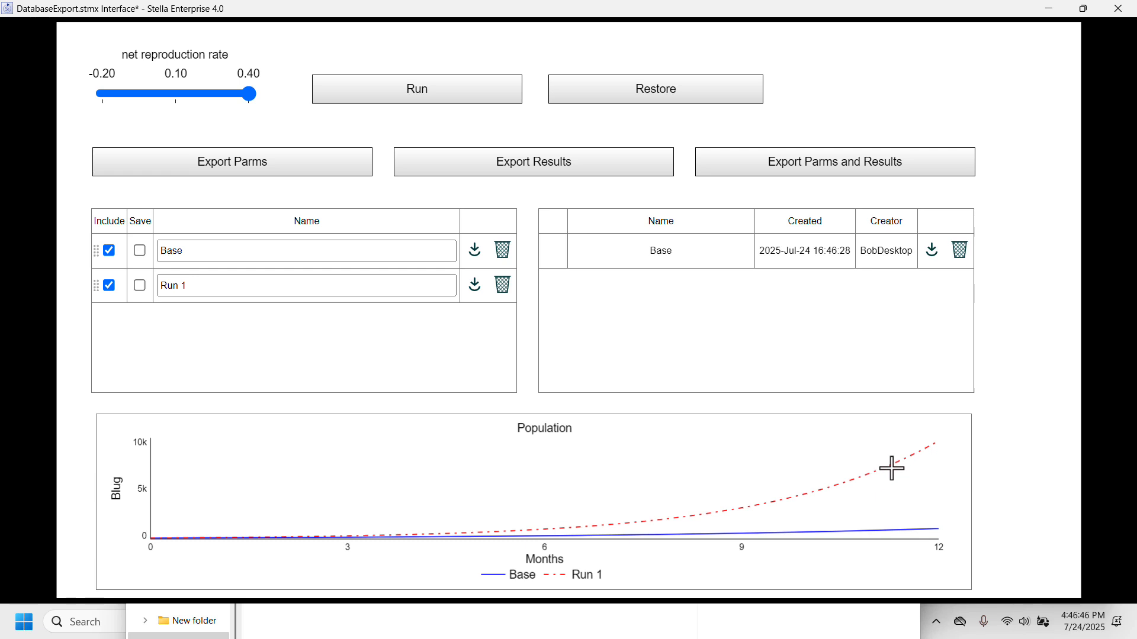
click(184, 286)
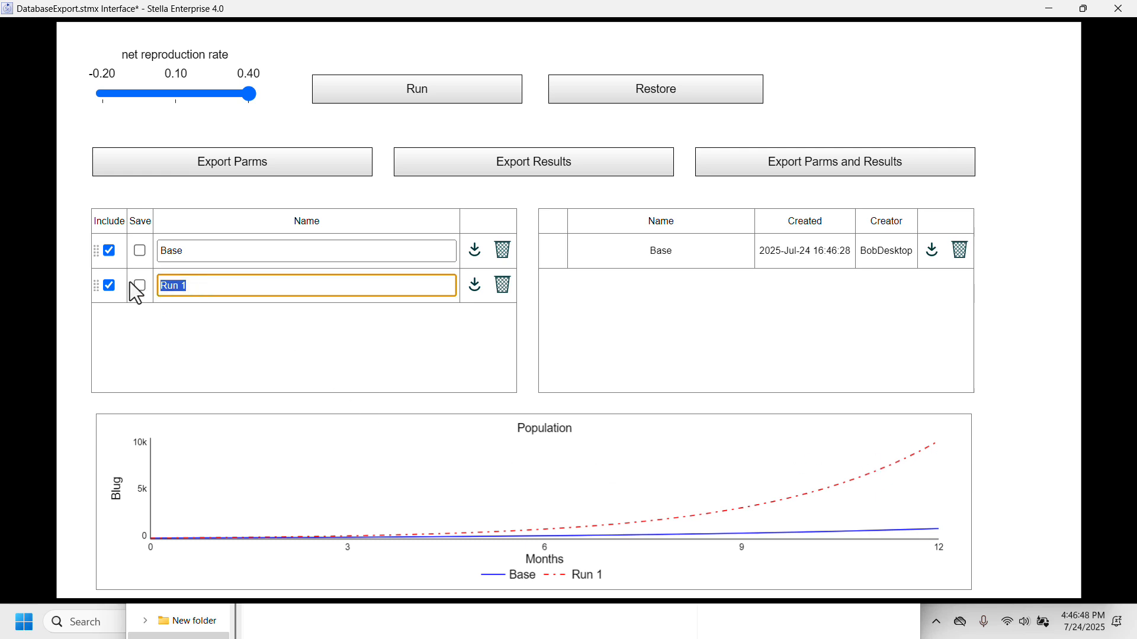
text(Bi)
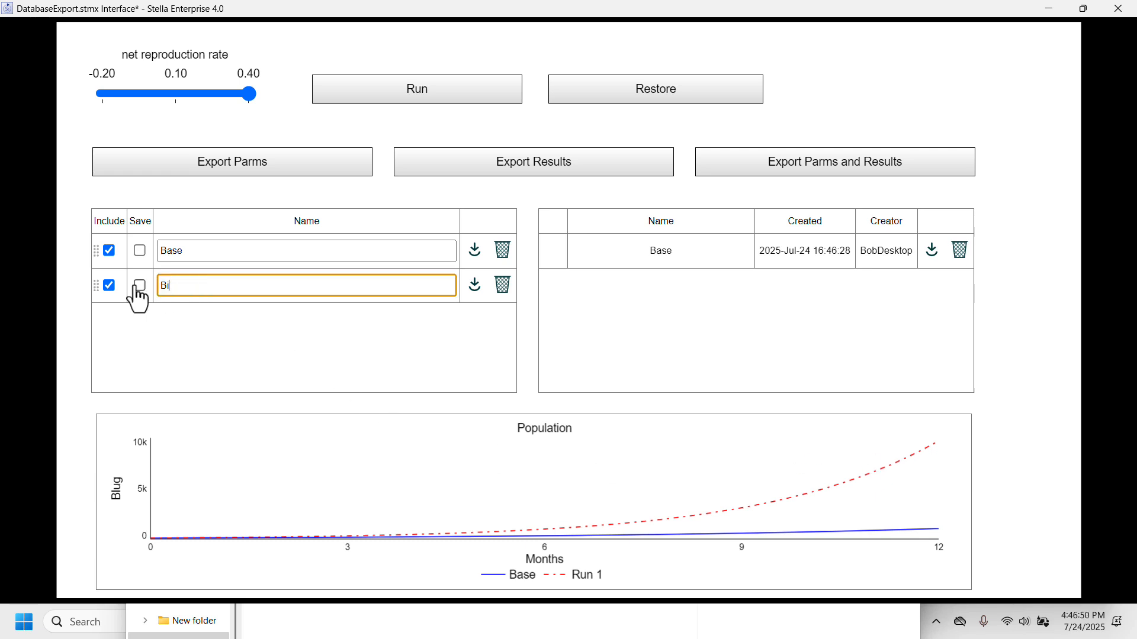
text(g Growth)
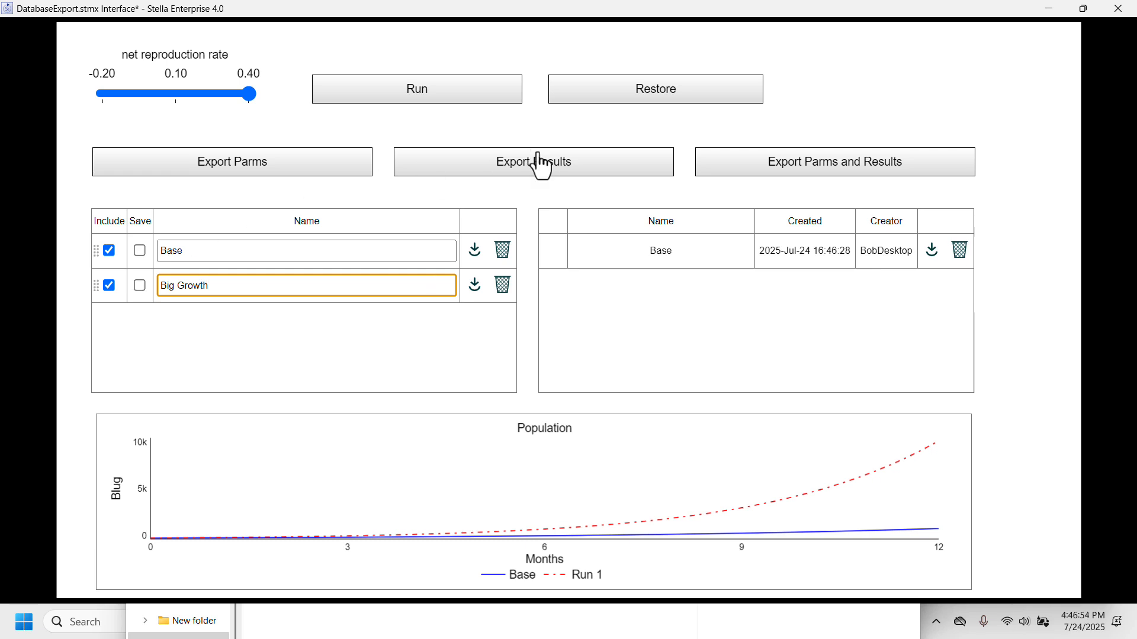
click(795, 166)
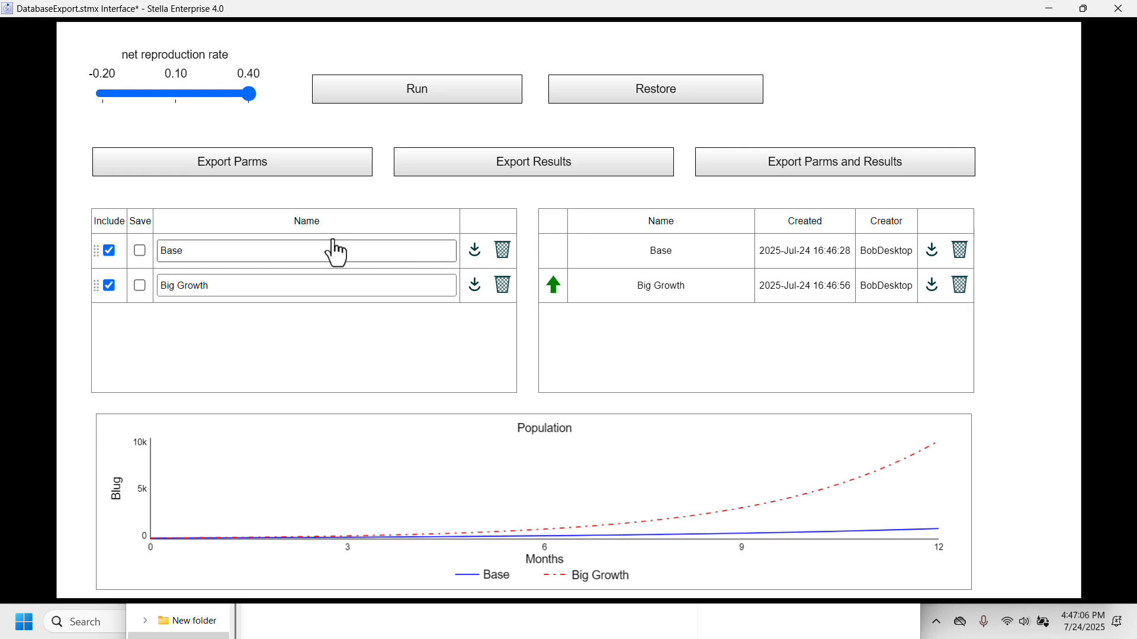
Run the model with the net reproduction rate at -0.20 and export only its results under the name Decay.
drag(249, 94, 79, 119)
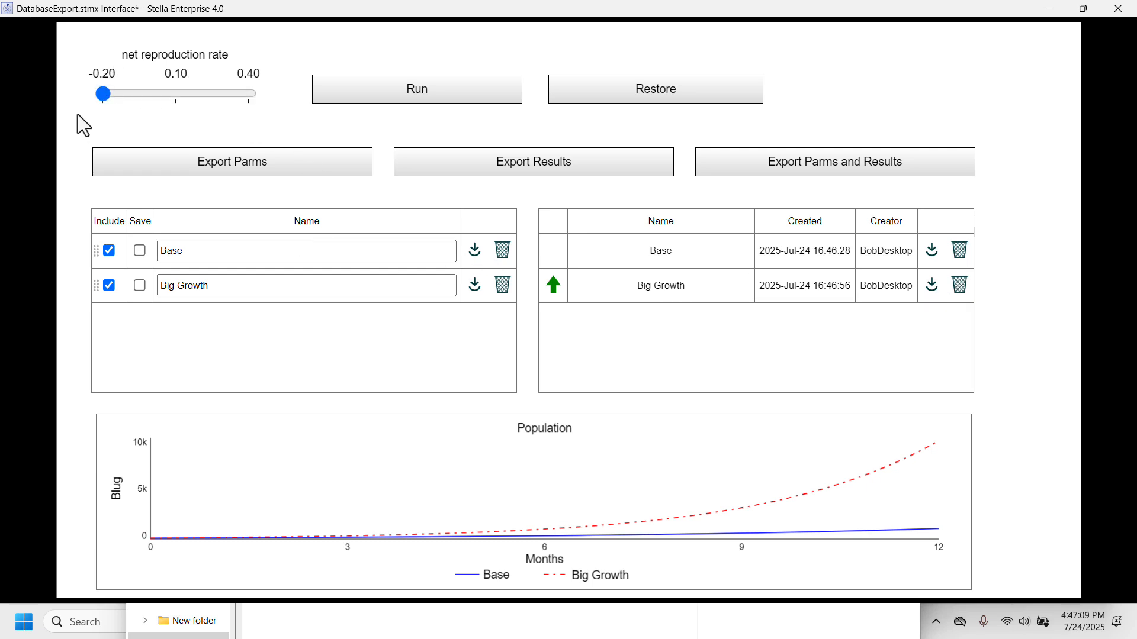
click(469, 92)
drag(214, 321, 155, 319)
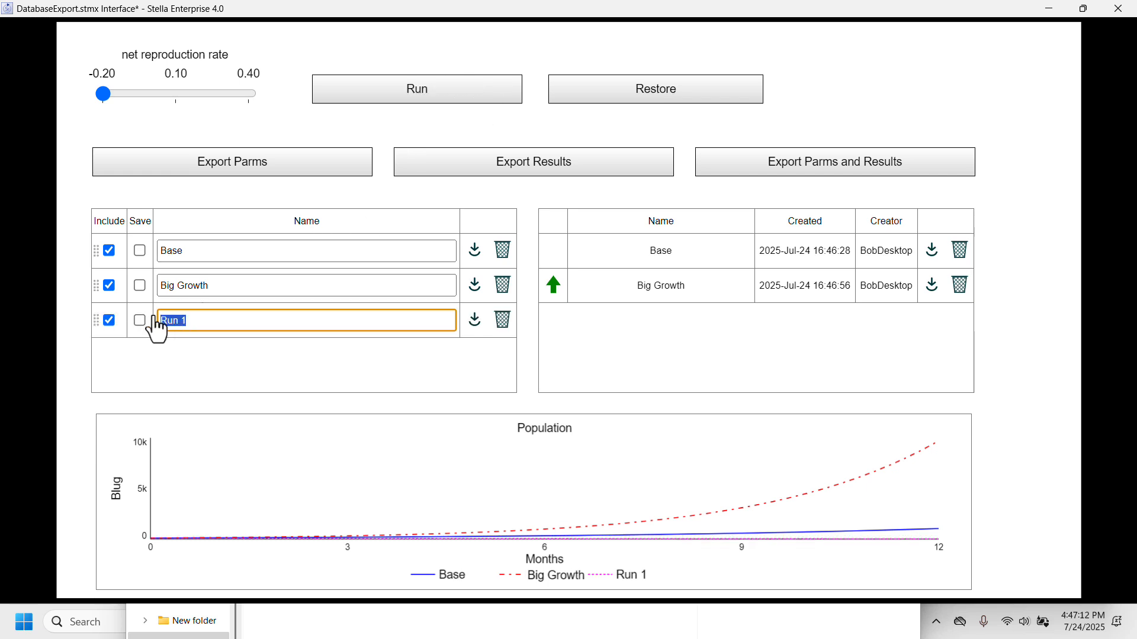
text(Blcauy)
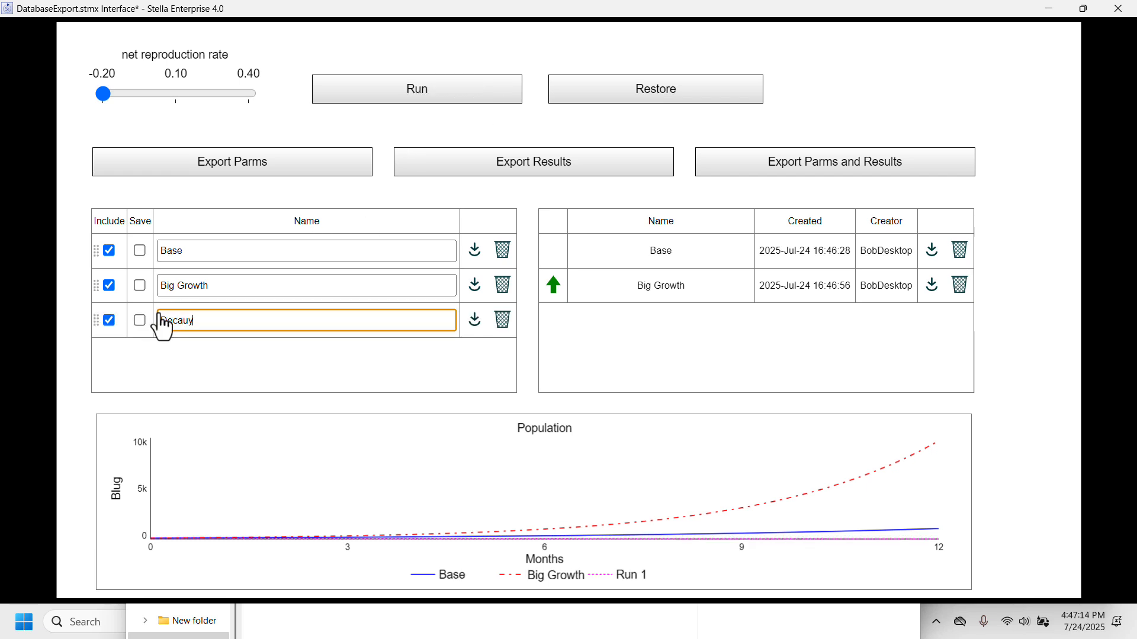
text(y)
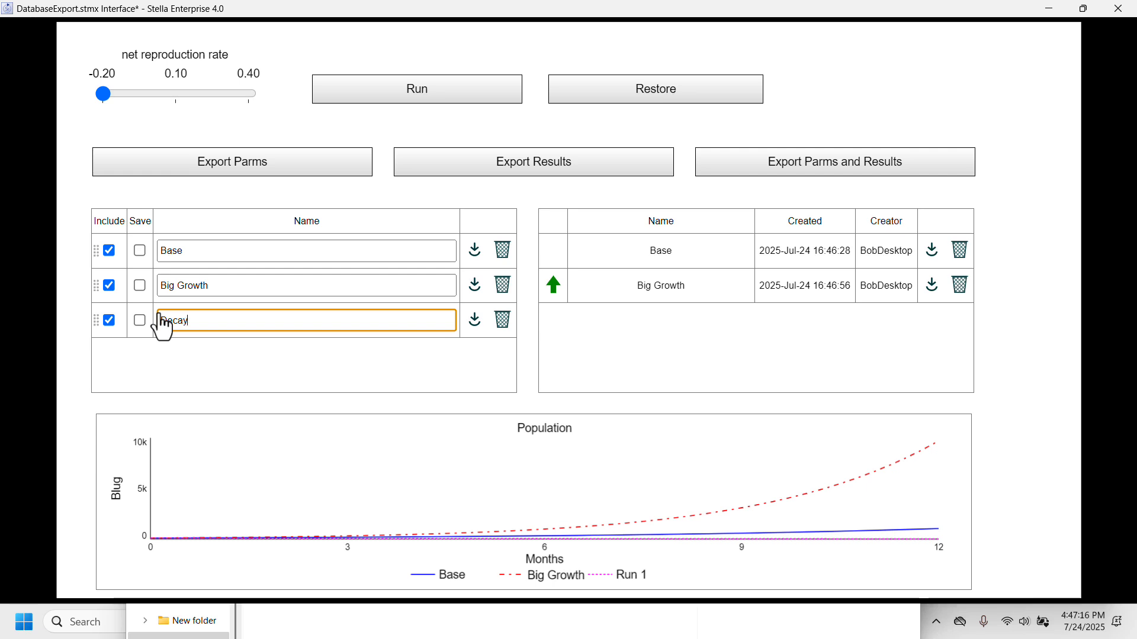
click(544, 167)
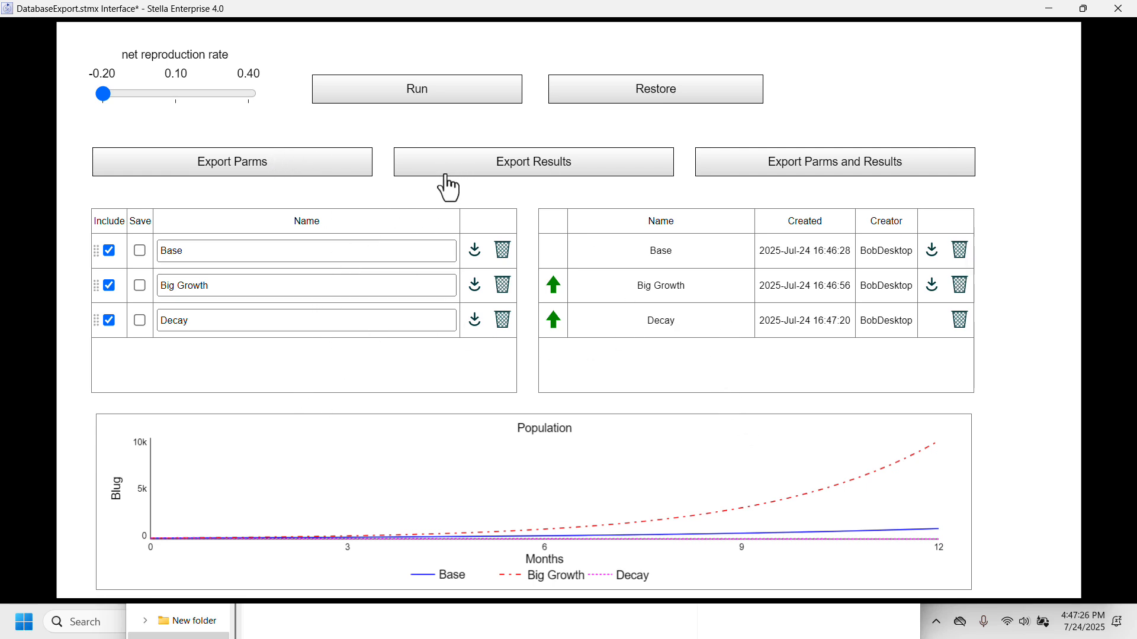
Restore the model and load the stored Big Growth results, both here and in the published interface in the web browser.
click(633, 105)
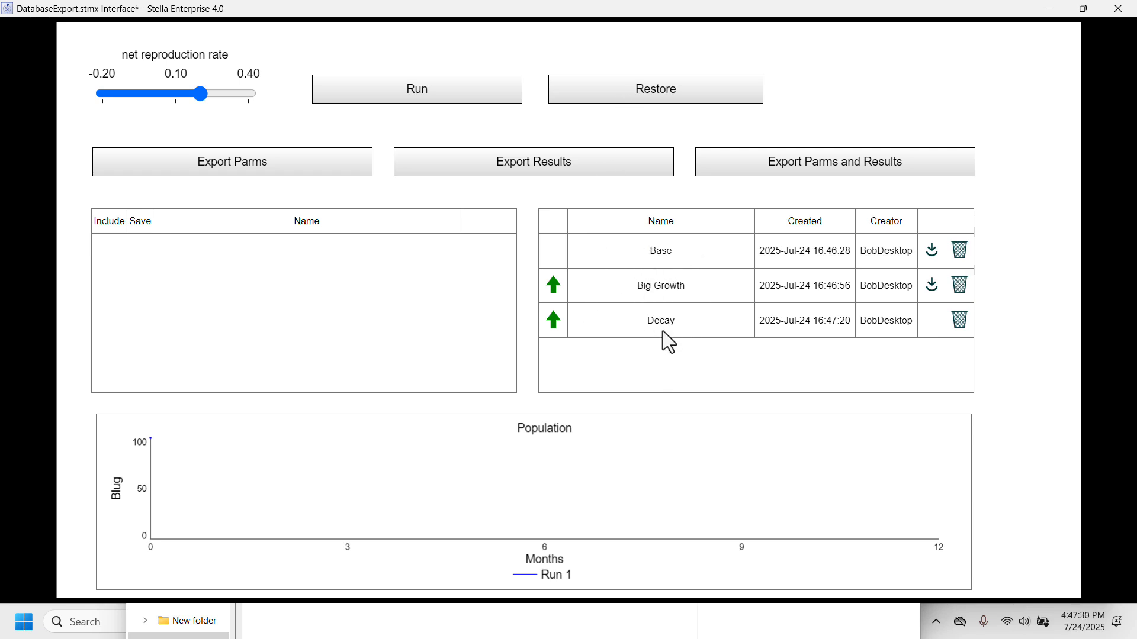
click(553, 291)
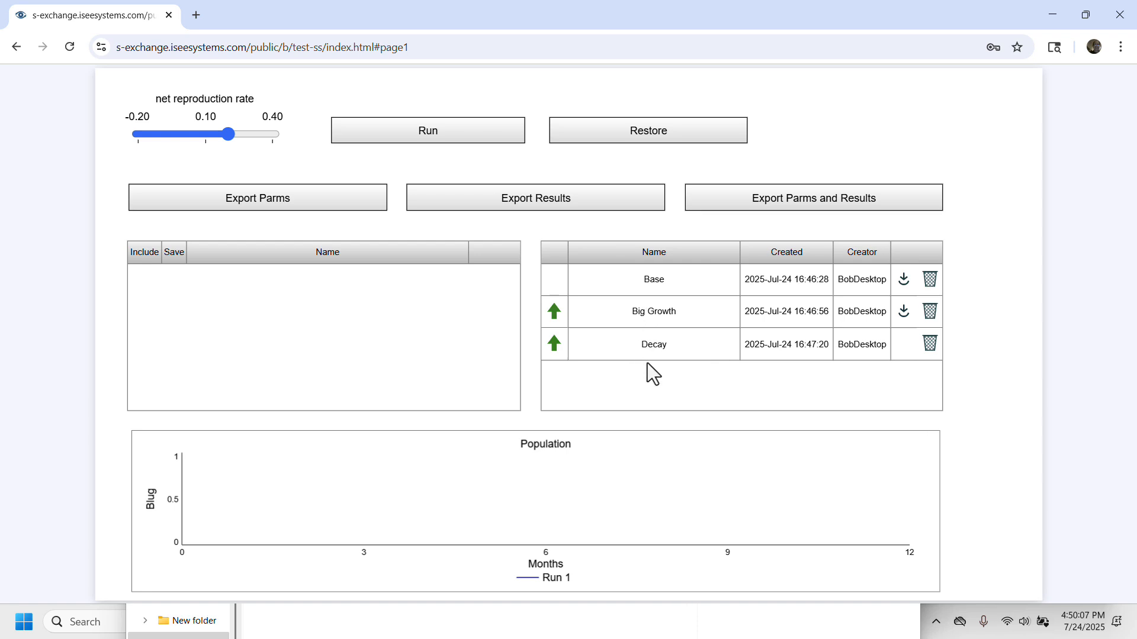
click(555, 314)
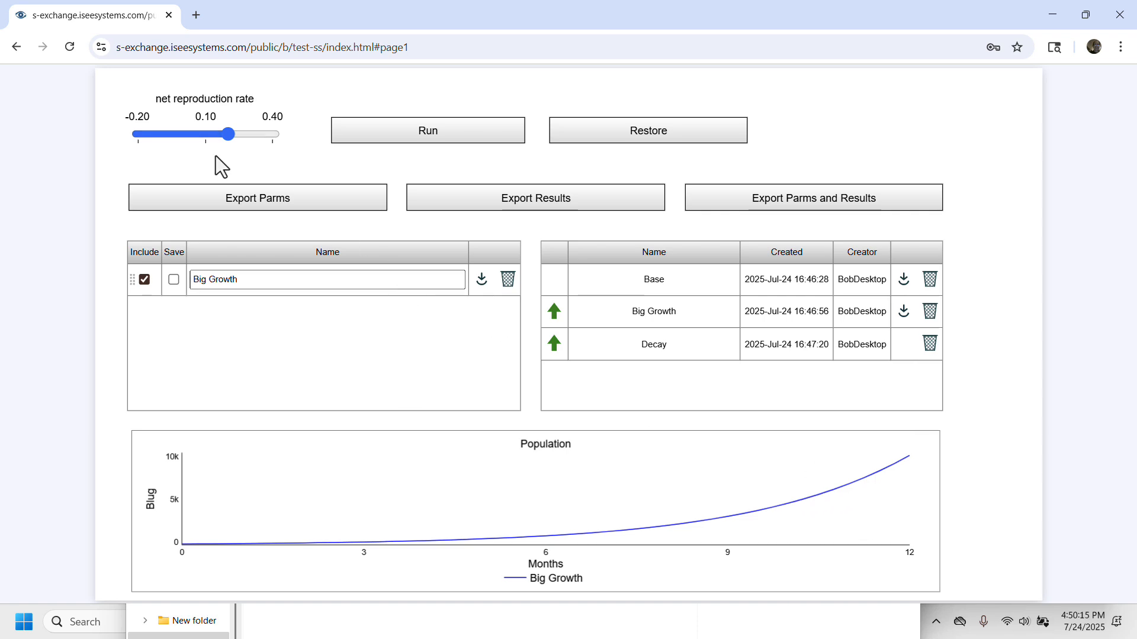
Run the published model with the net reproduction rate slightly above 0.10 and export its parameters and results as Modest.
mouse_move(229, 145)
mouse_down()
mouse_move(175, 147)
mouse_move(236, 136)
mouse_move(214, 140)
mouse_up()
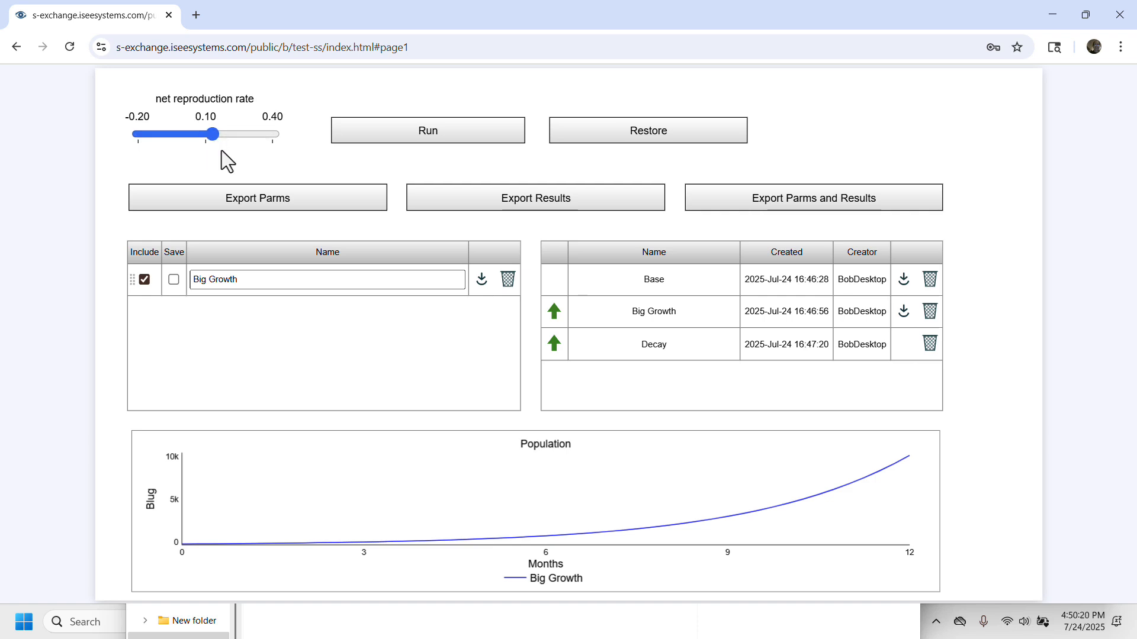
click(367, 138)
drag(250, 320, 172, 322)
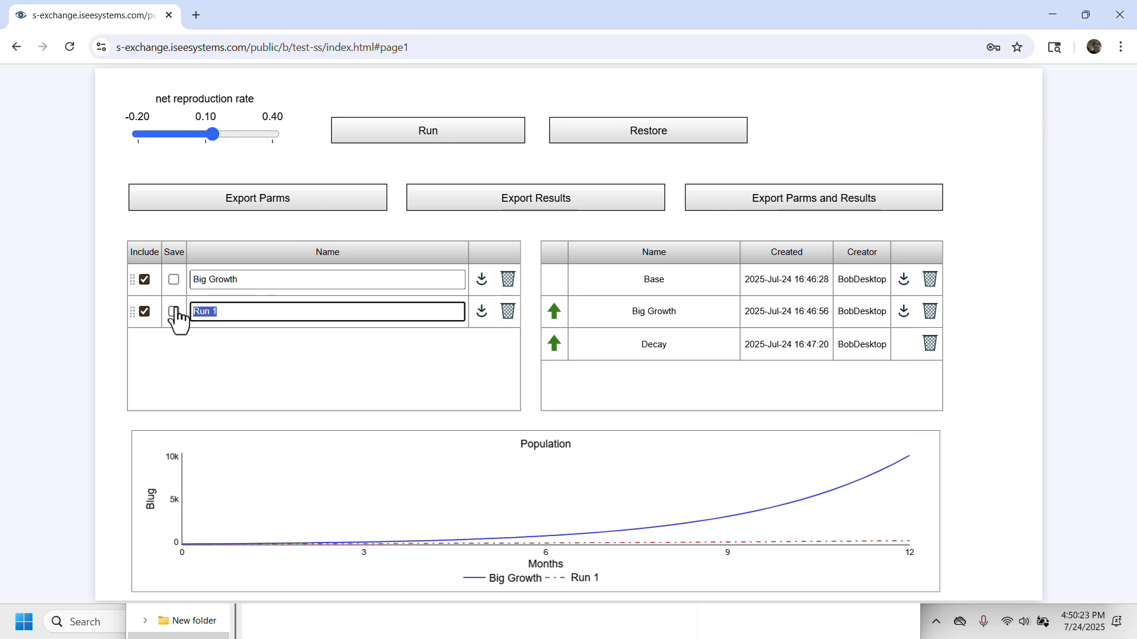
text(Modest)
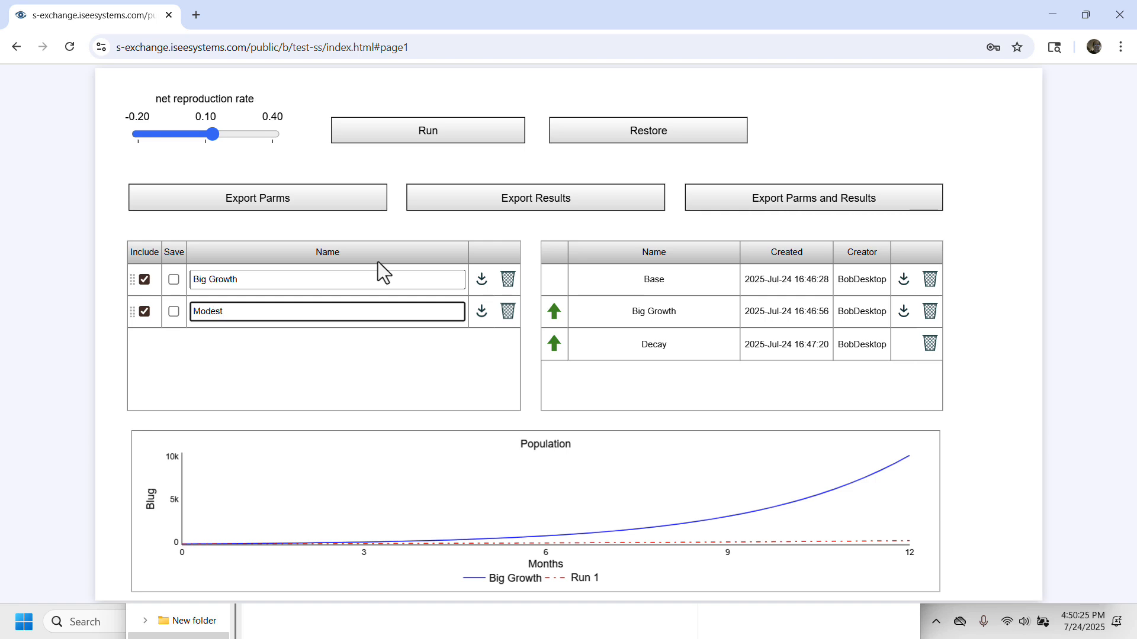
click(725, 206)
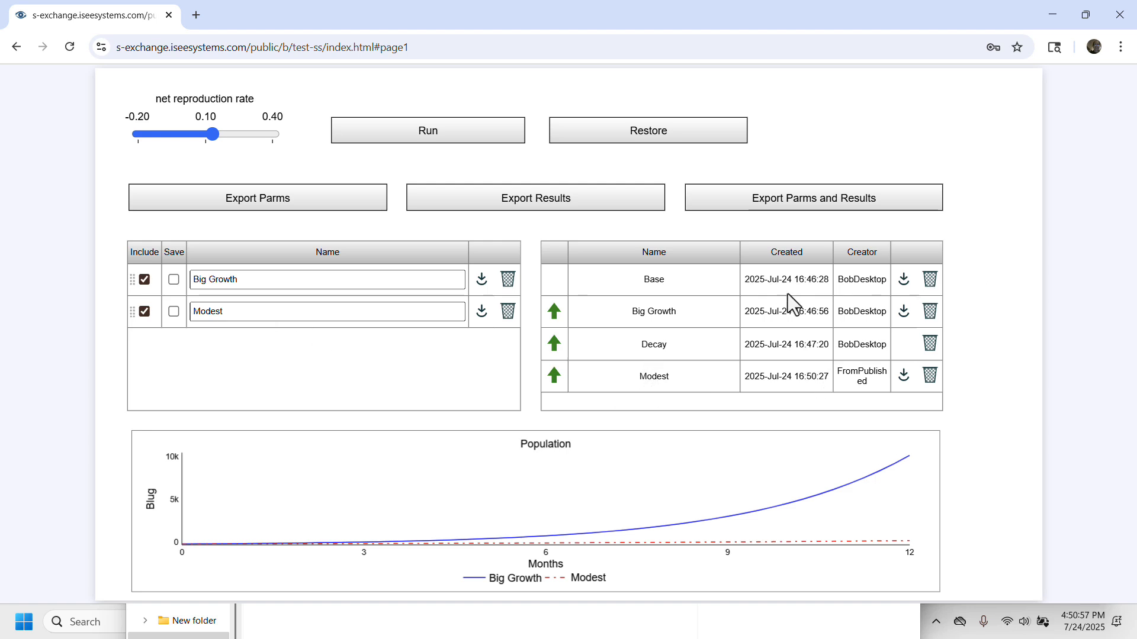
Delete the Decay run from the database list and load the stored Big Growth parameters into the model.
click(931, 346)
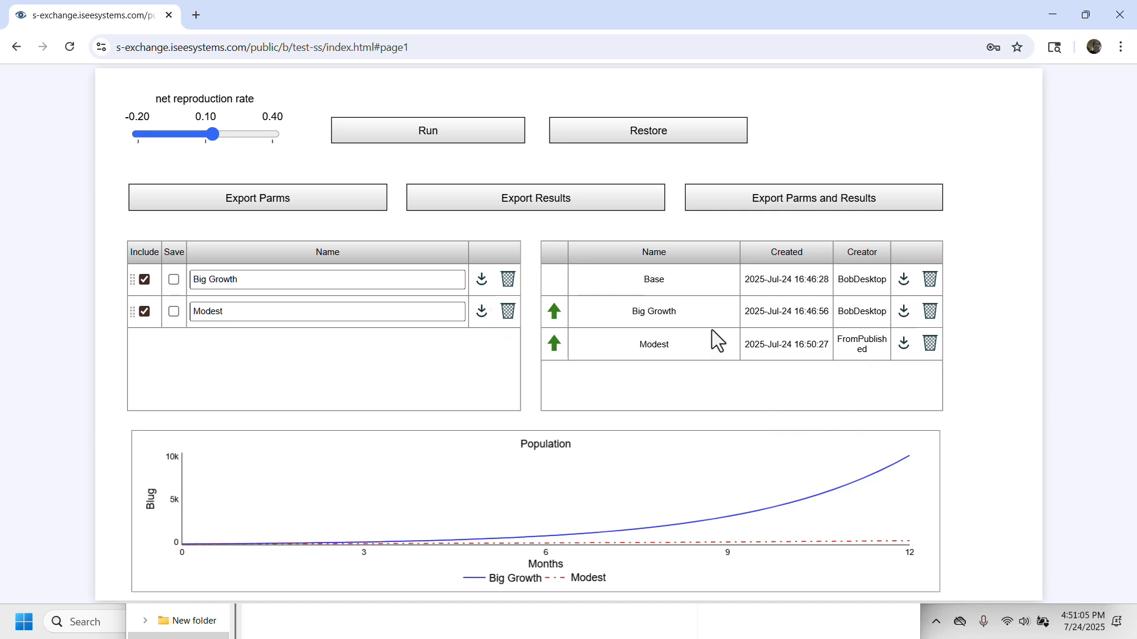
click(904, 313)
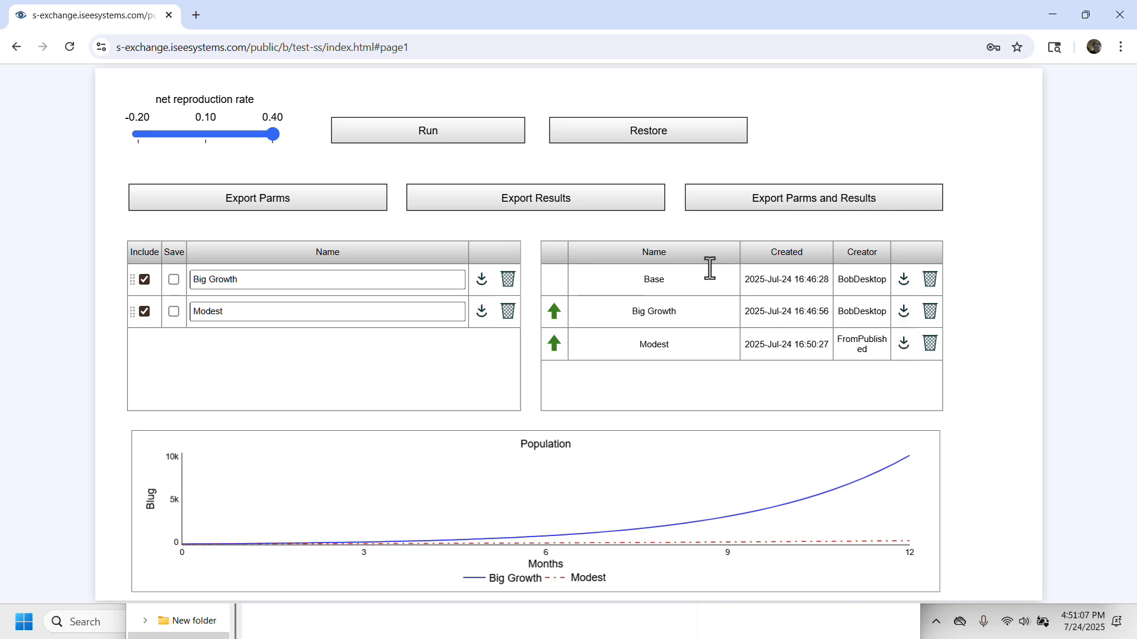